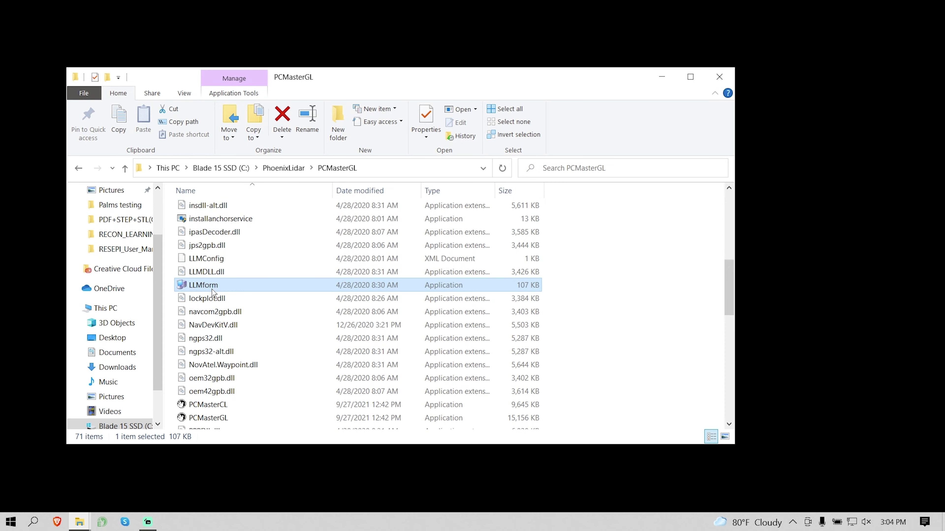
mouse_move(213, 293)
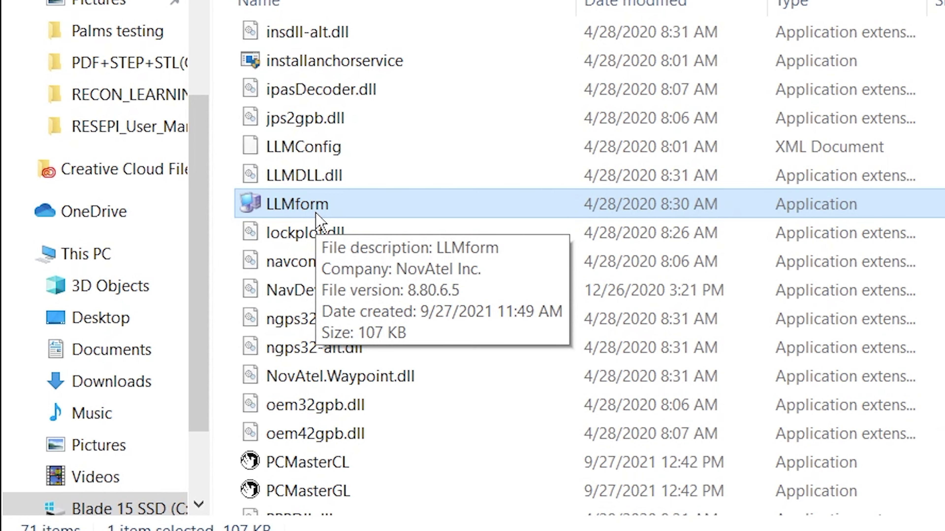
double_click(305, 205)
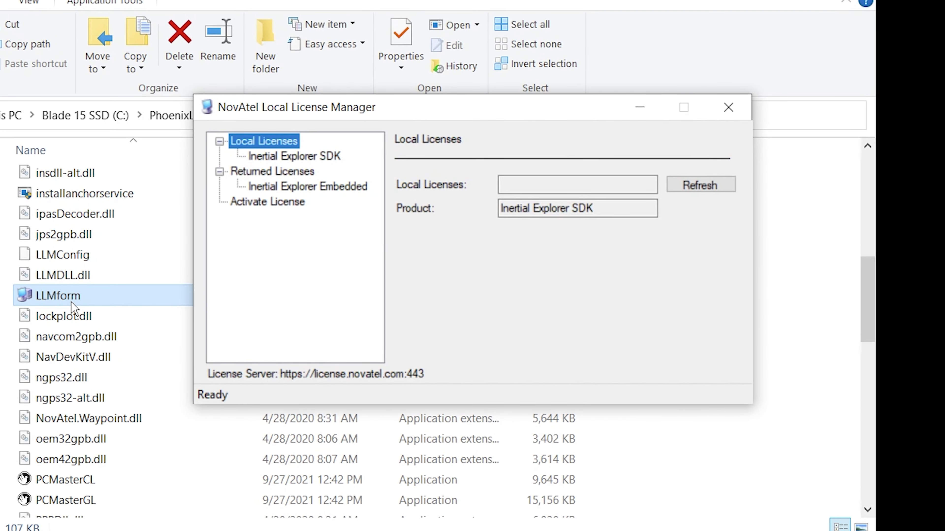
click(282, 202)
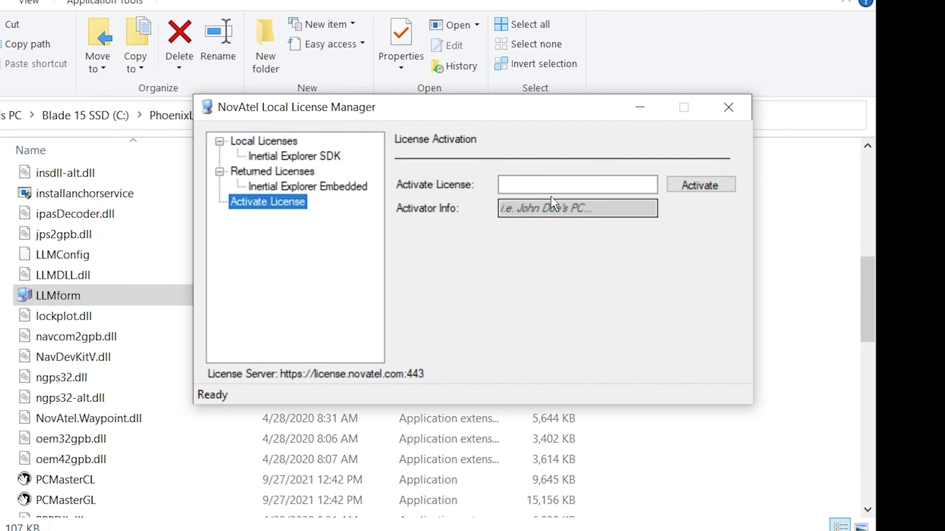
click(538, 184)
text(x)
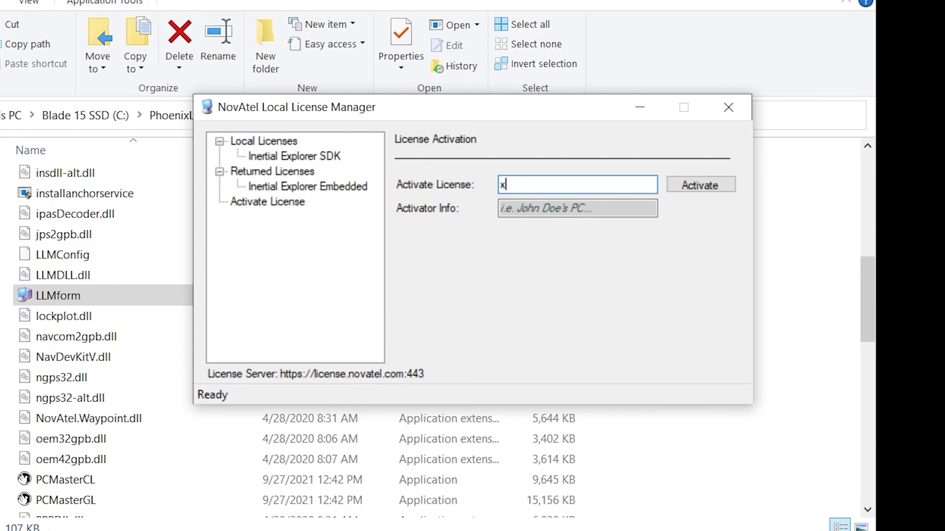
text(xxxx-xxxxx)
key(ctrl+a)
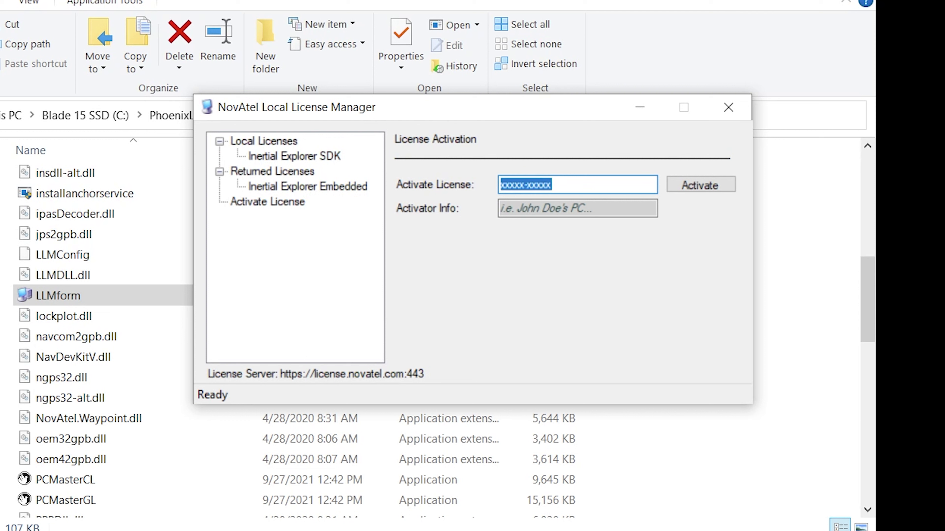
key(BackSpace)
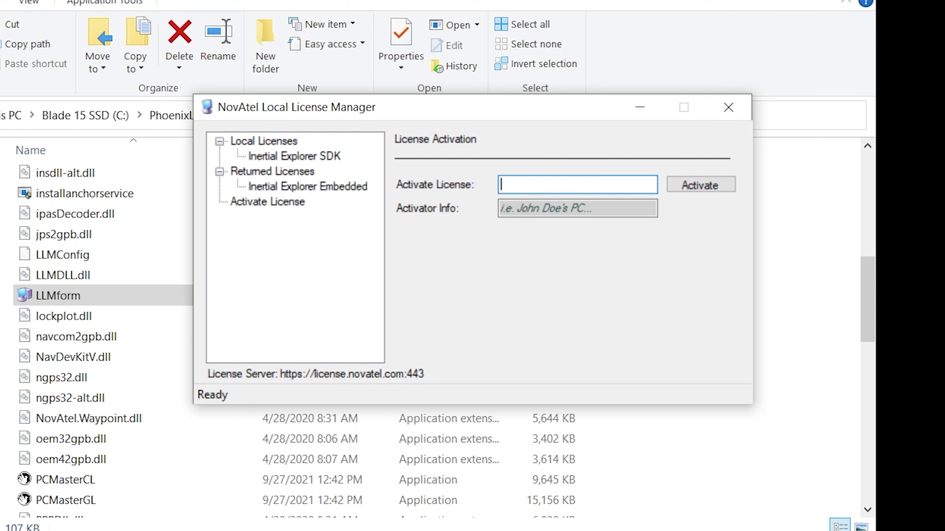
click(735, 109)
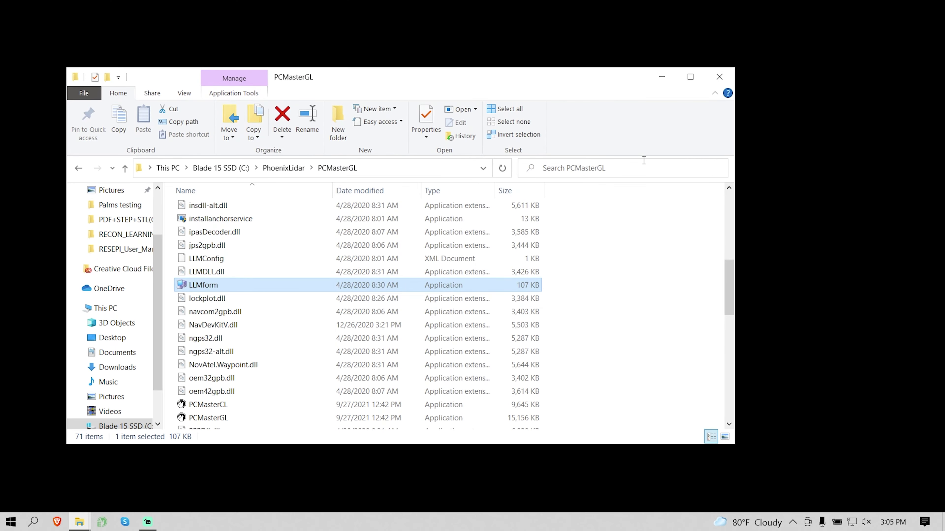
Paste the S9002671 base station file into the RECON flight's data folder
click(719, 77)
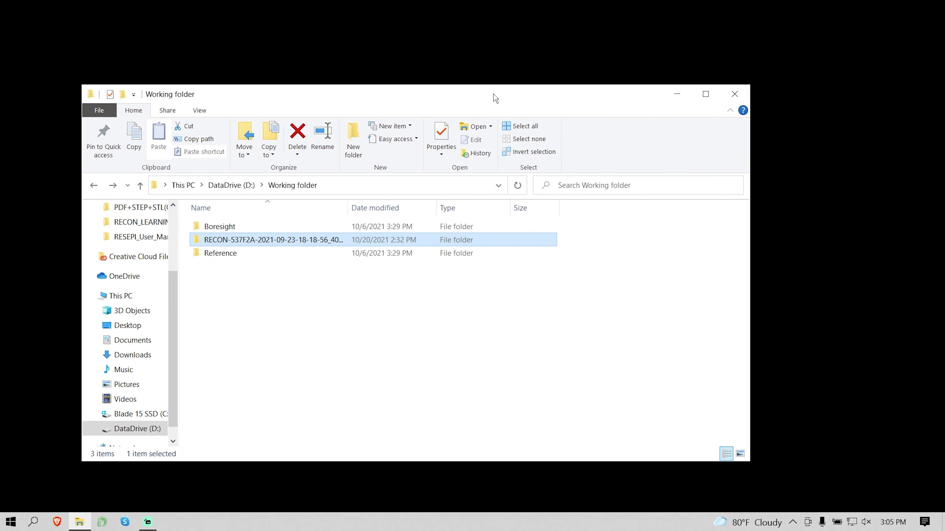
double_click(277, 241)
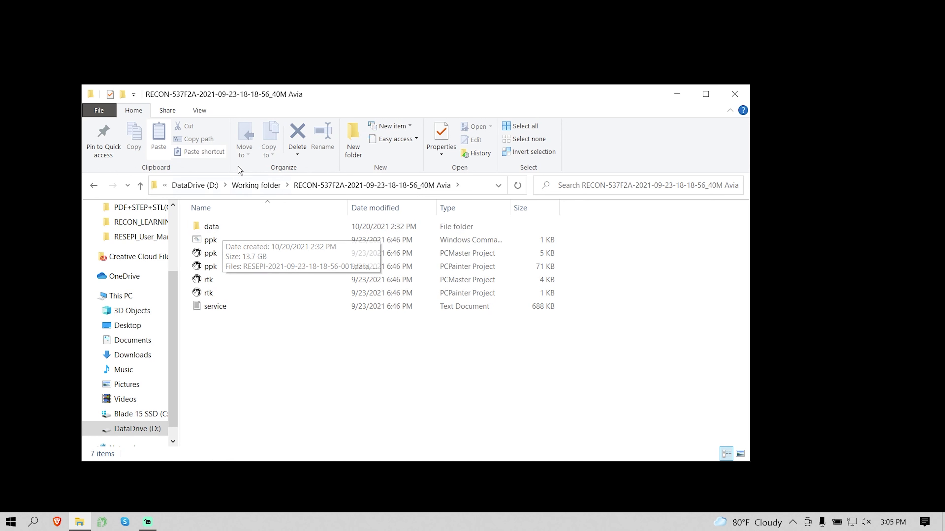
double_click(241, 228)
right_click(613, 313)
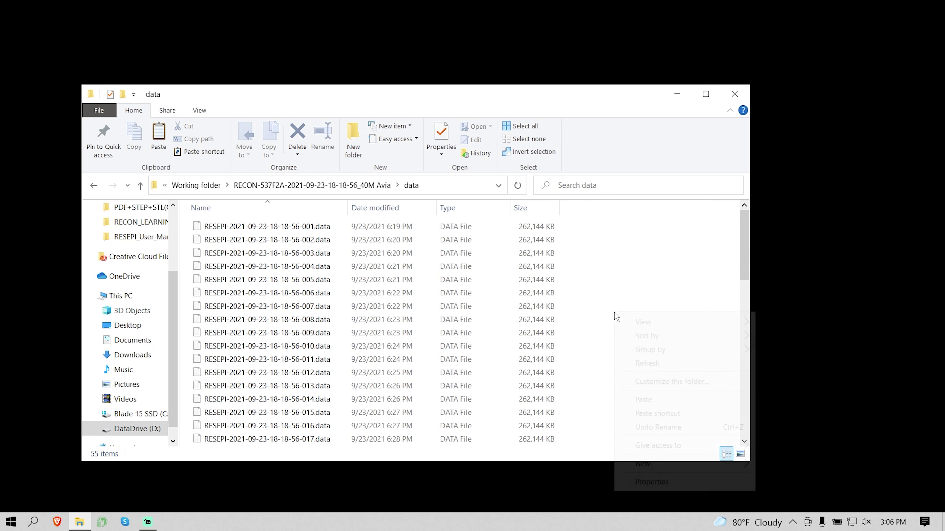
click(655, 397)
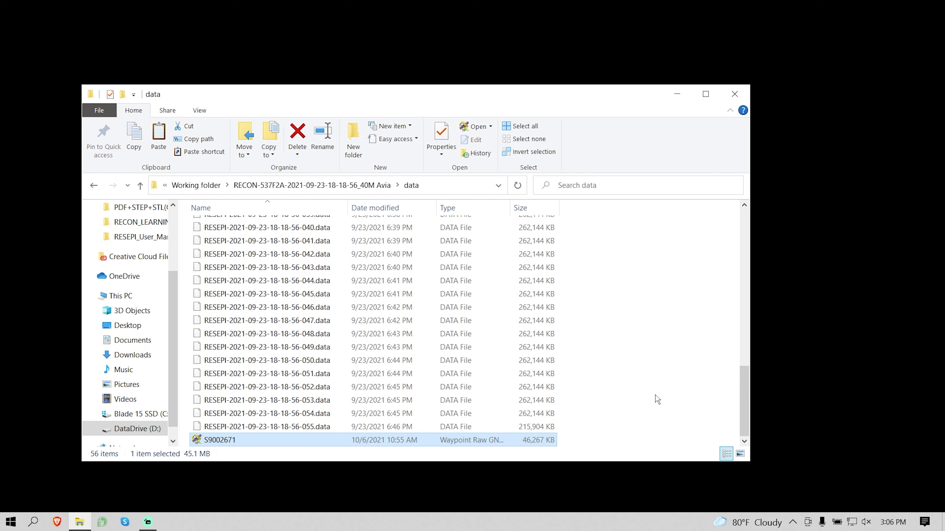
Rename the S9002671 file to basefile
right_click(212, 440)
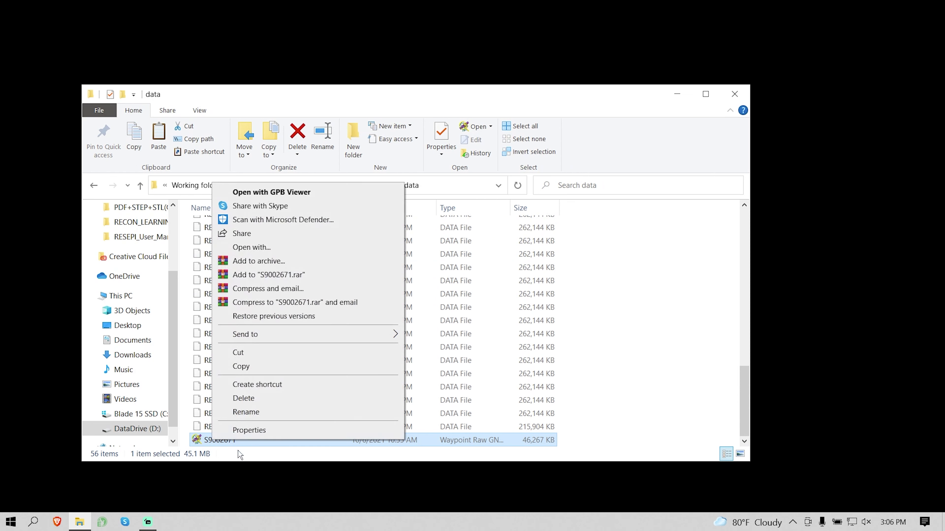
click(260, 412)
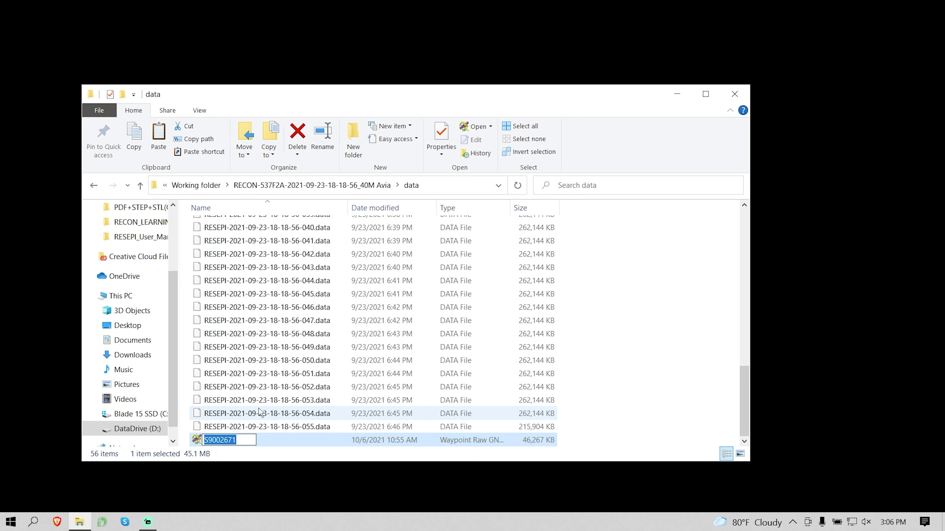
text(basefile)
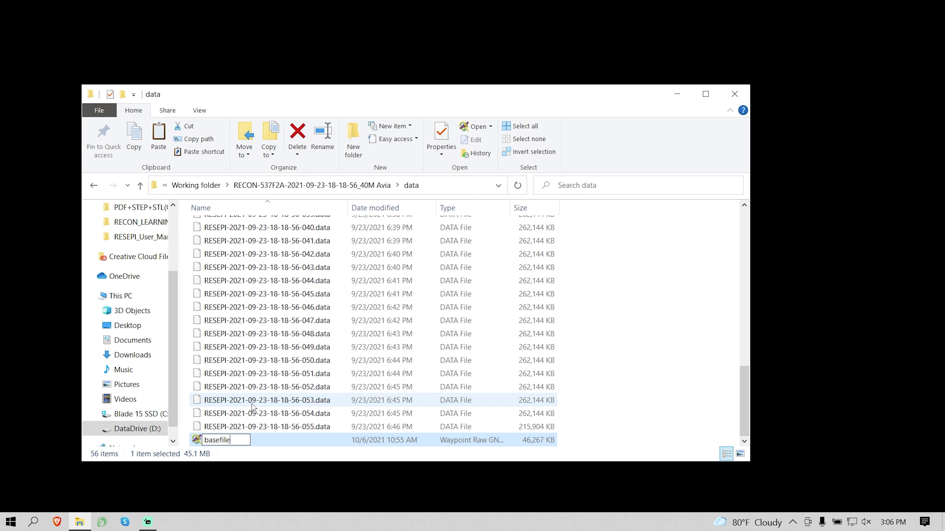
click(263, 441)
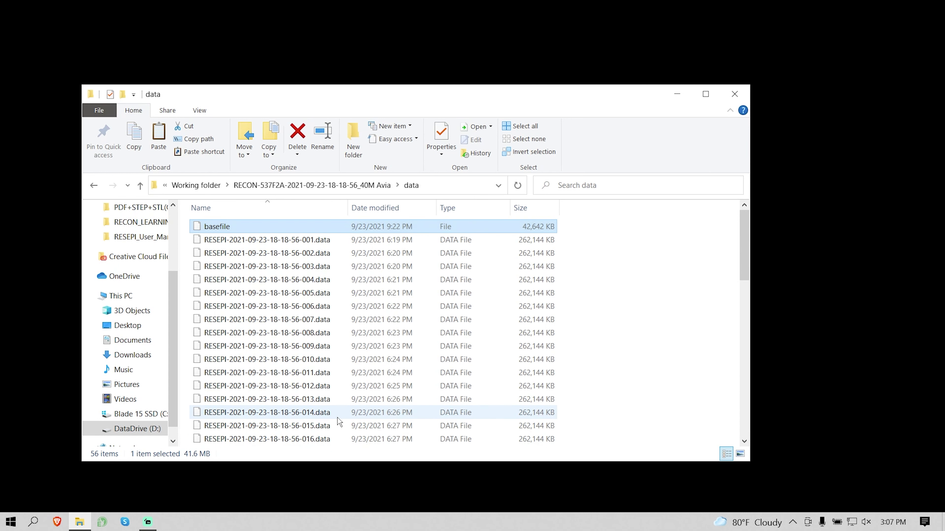
Return to the RECON flight folder and open the ppk project in PCMasterGL
click(362, 182)
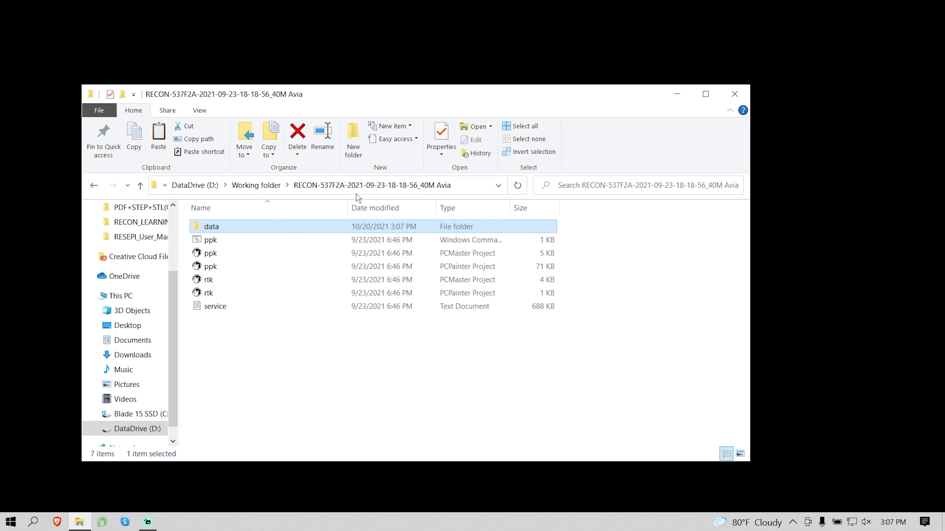
click(248, 254)
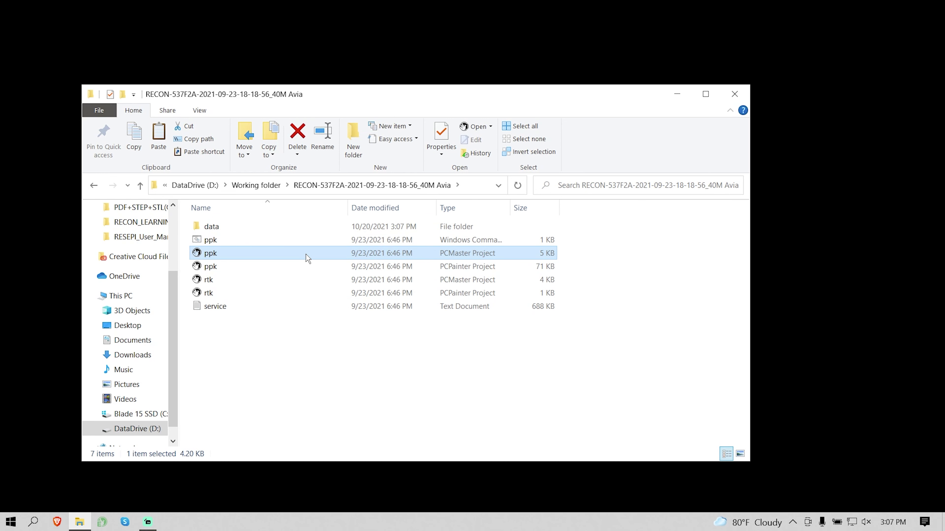
double_click(306, 254)
Maximize PCMasterGL and accept the base station latitude, longitude and height
drag(479, 136, 421, 3)
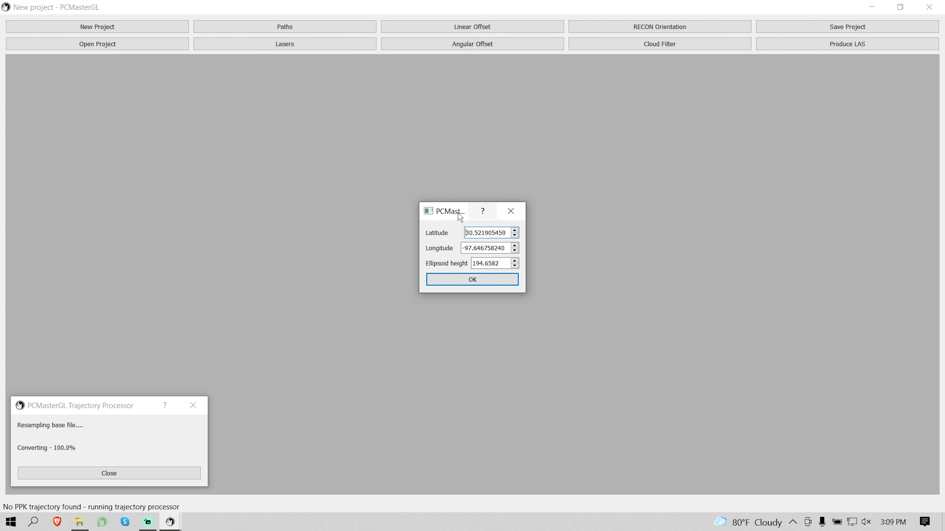
drag(458, 216, 53, 312)
click(58, 375)
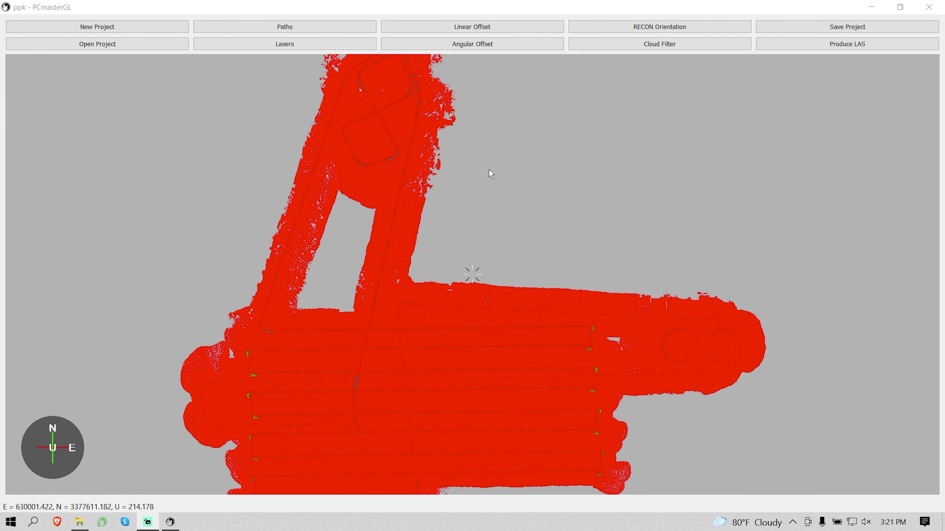
Remove path 1 in Path Selection to discard its red point cloud
scroll(499, 246, down, 2)
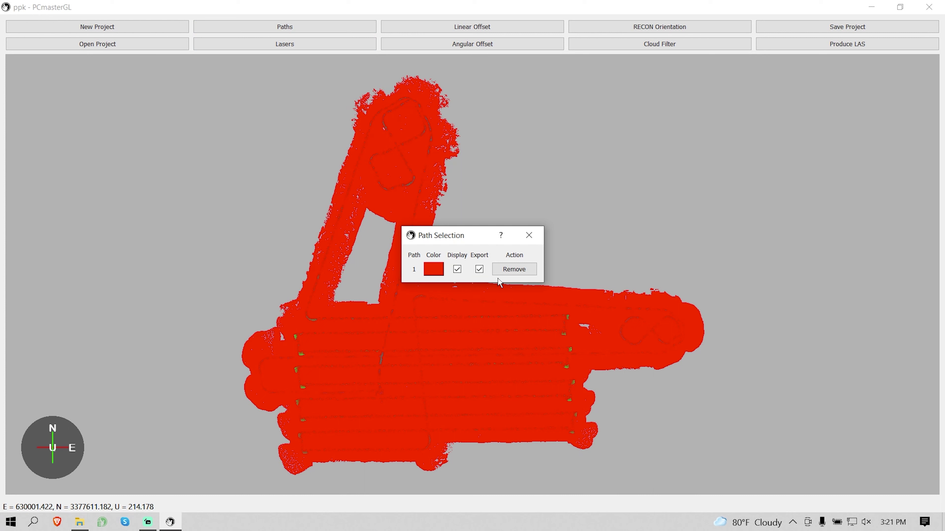
click(514, 269)
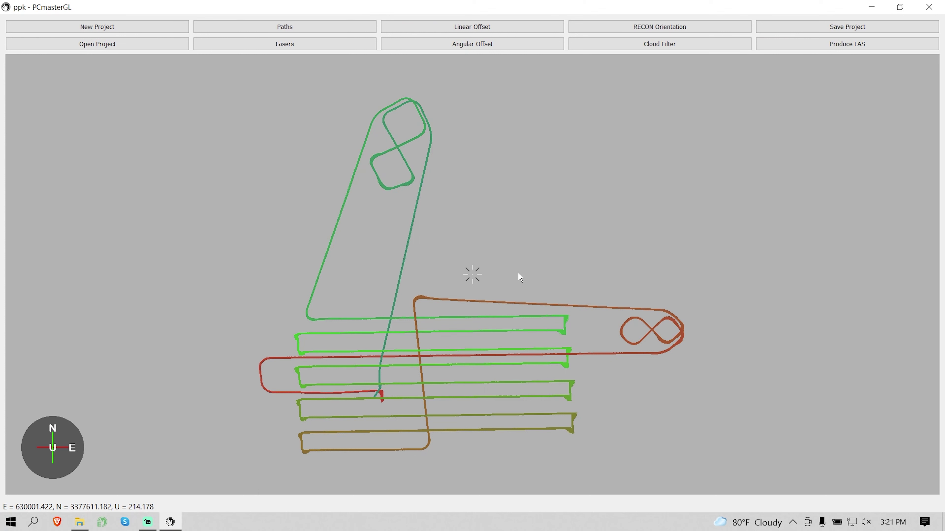
scroll(517, 273, up, 5)
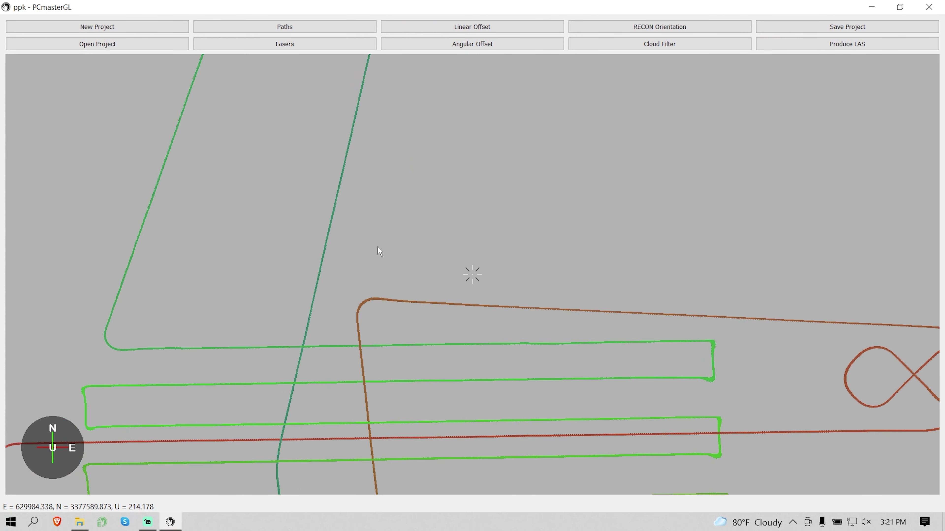
Pan to the top flight line and choose Start selection here at its west end
drag(377, 246, 520, 106)
drag(334, 300, 374, 159)
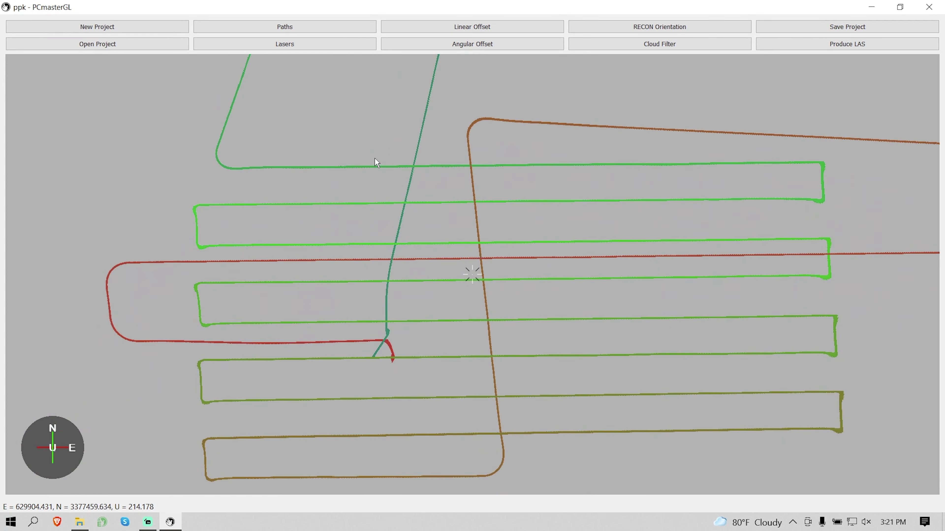
right_click(256, 169)
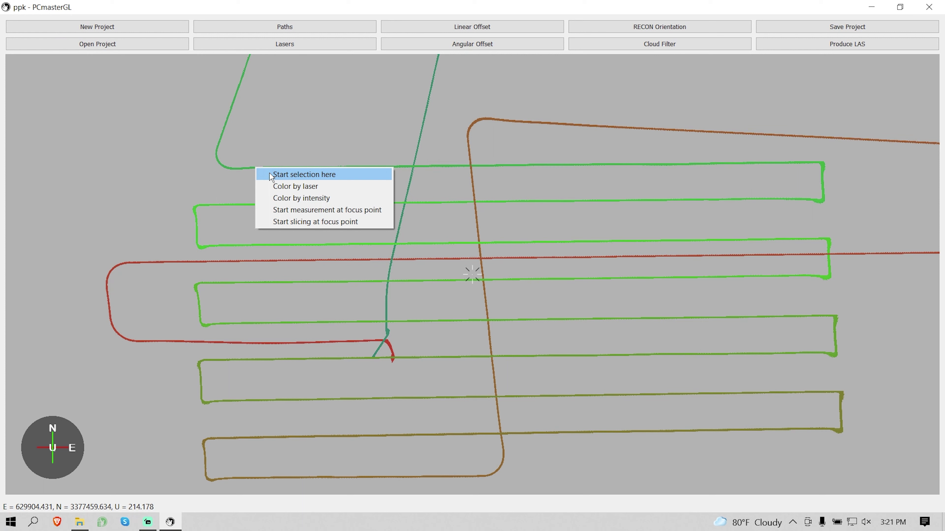
click(271, 175)
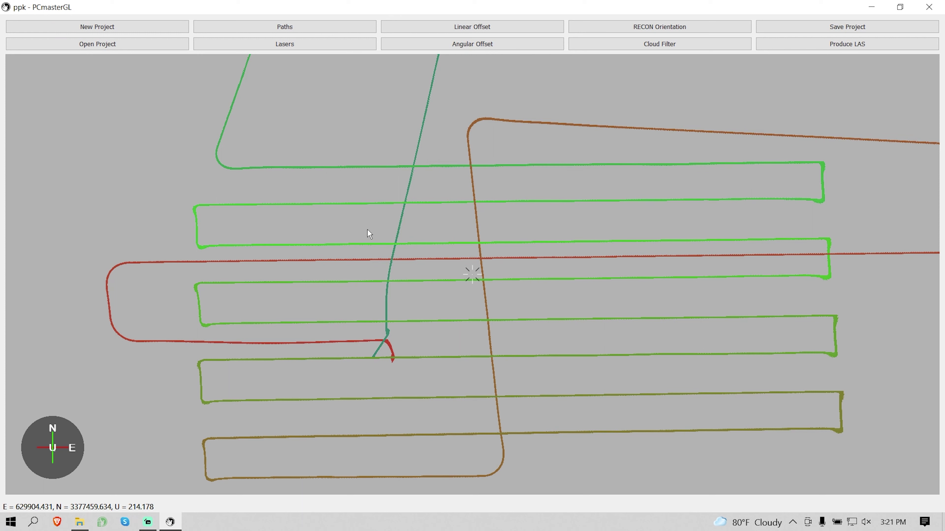
Finish the top strip at its east end and select the second strip westward
right_click(801, 162)
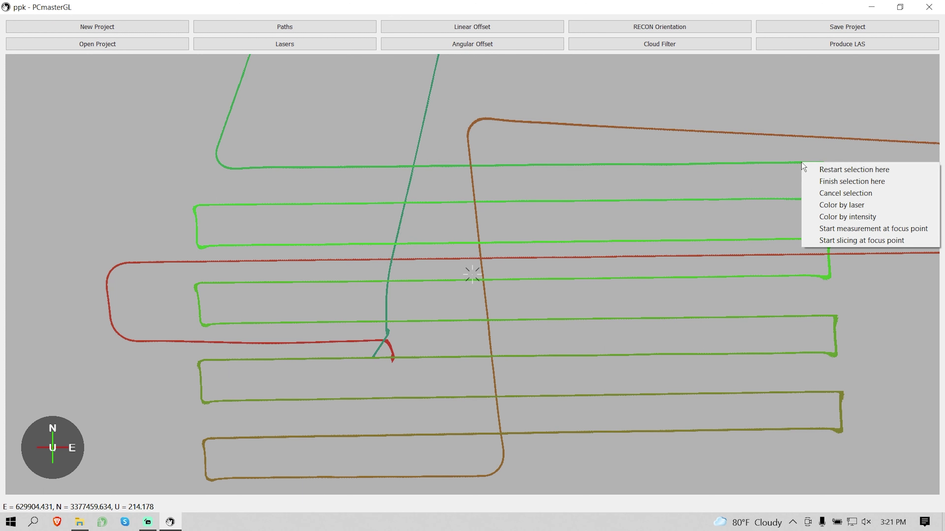
click(820, 183)
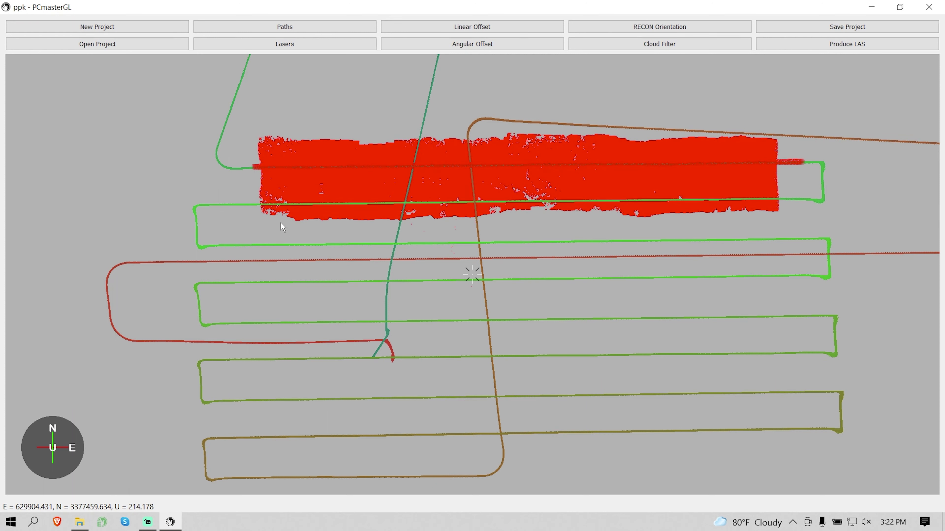
right_click(792, 201)
click(803, 210)
right_click(215, 205)
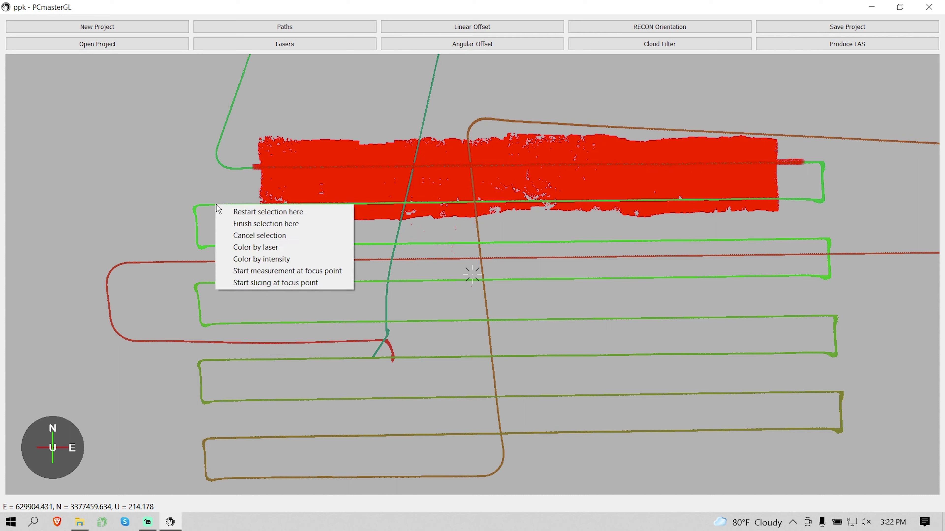
click(224, 219)
Select the remaining strips, then export the strip clouds as LAS to ppk_cloud_1
right_click(225, 245)
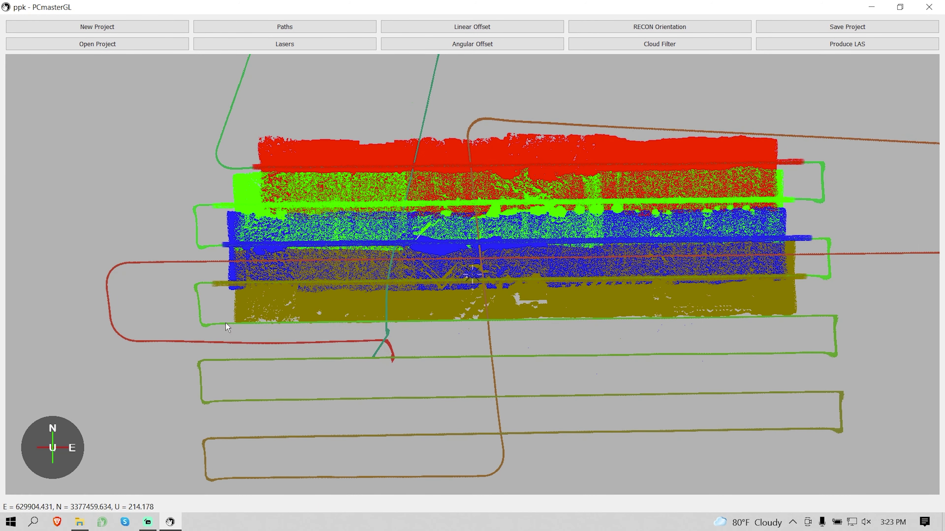
right_click(222, 362)
click(232, 380)
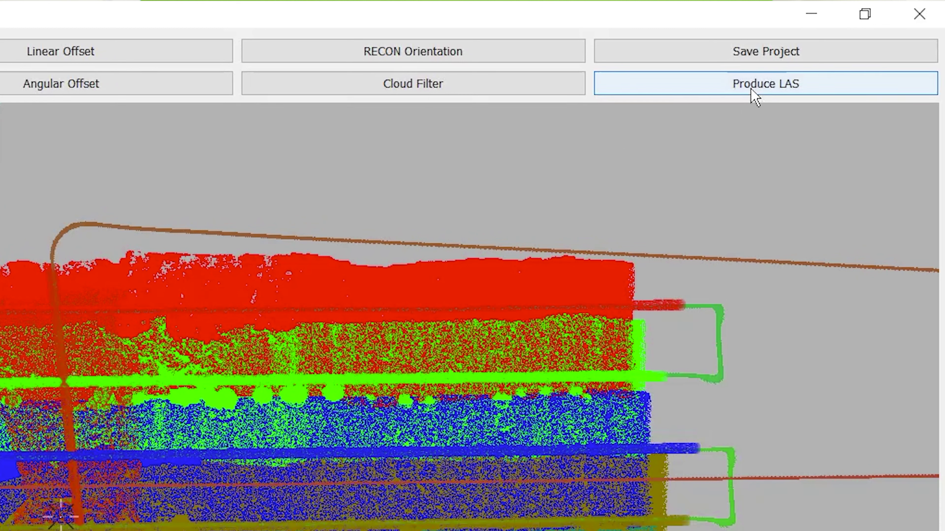
click(753, 93)
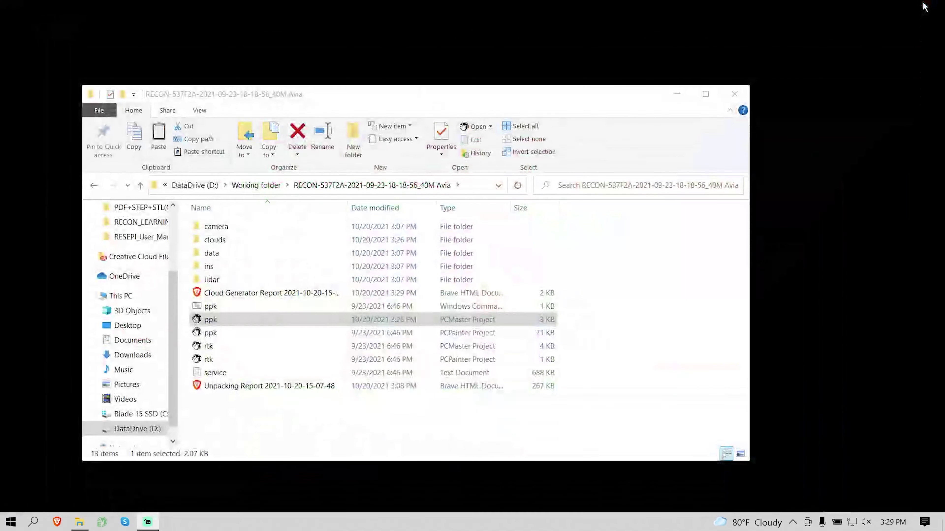
Open the camera folder in a maximized Explorer and select images 1 through 213
double_click(265, 227)
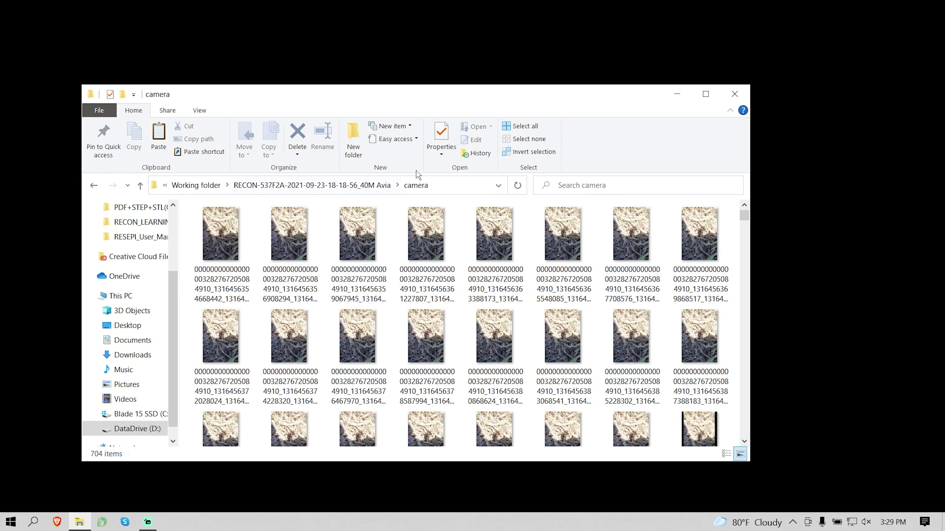
double_click(381, 95)
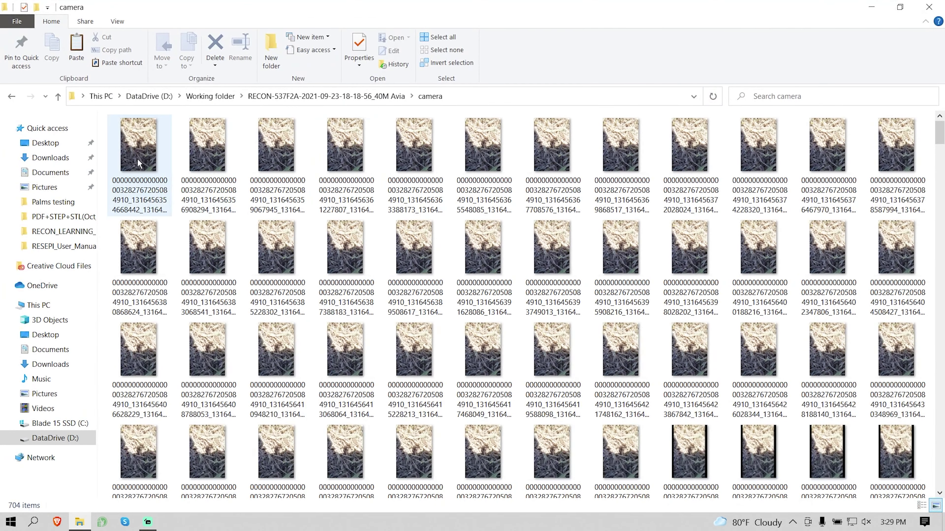
click(138, 146)
scroll(545, 237, down, 5)
scroll(543, 234, down, 12)
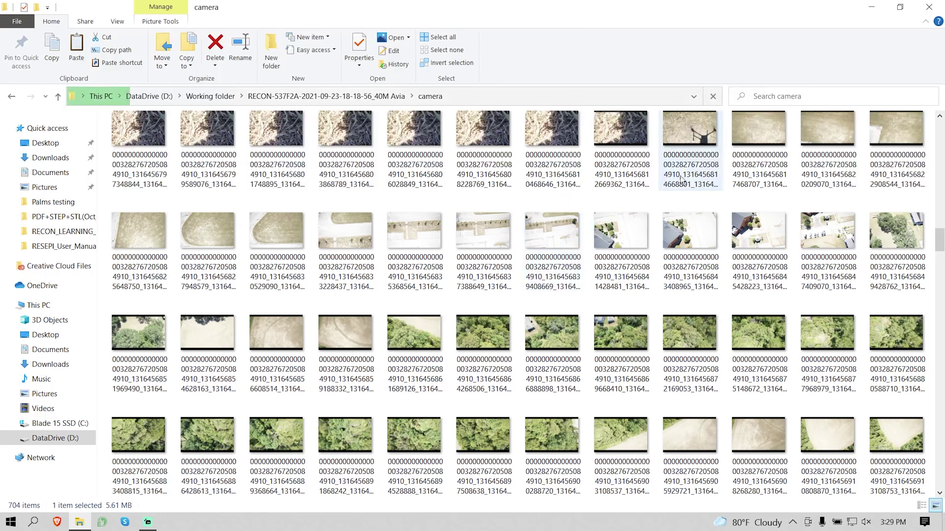
shift+click(685, 161)
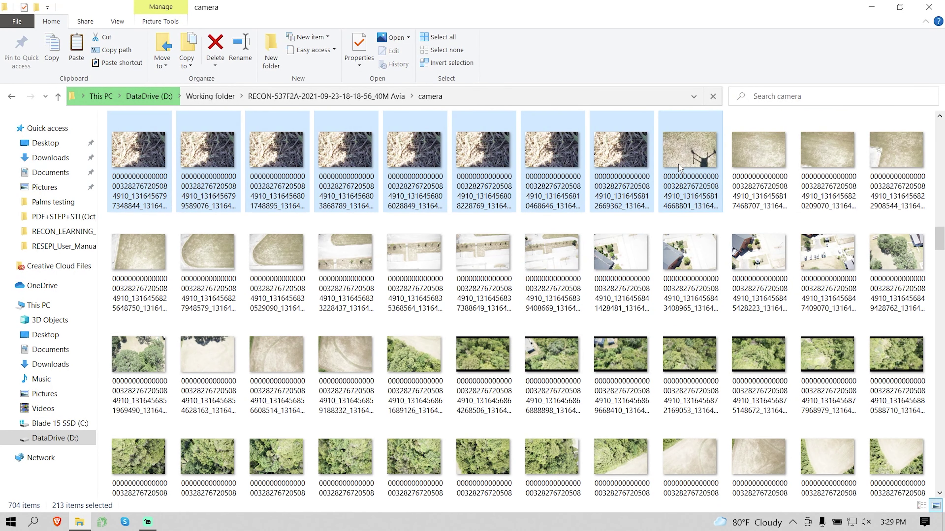
Use the selected images' context menu, then return to the RECON flight folder
right_click(679, 164)
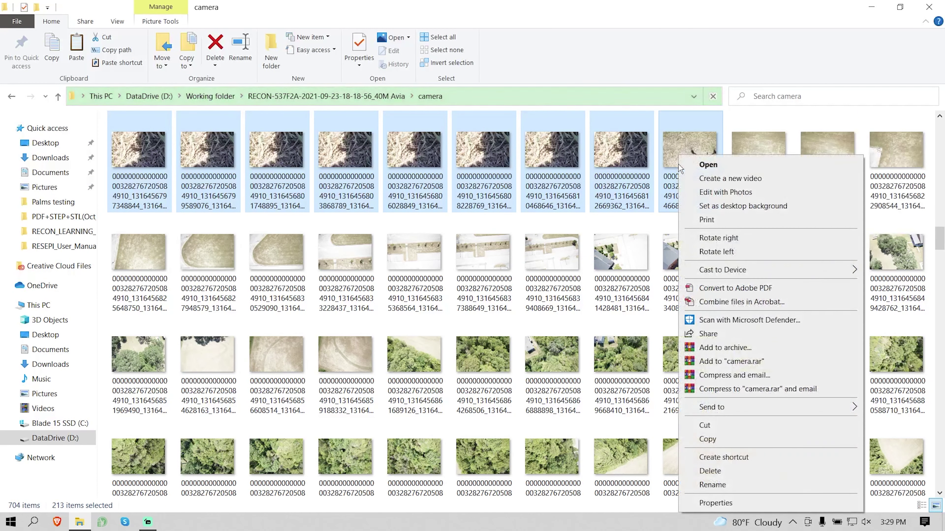
click(877, 312)
key(alt+Up)
click(130, 244)
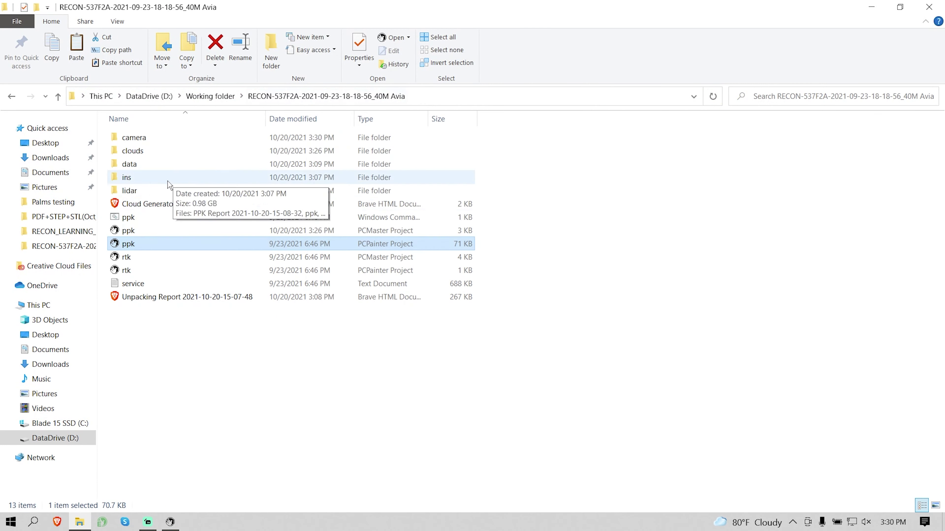
Process the ppk PCPainter Project from its right-click menu
right_click(135, 249)
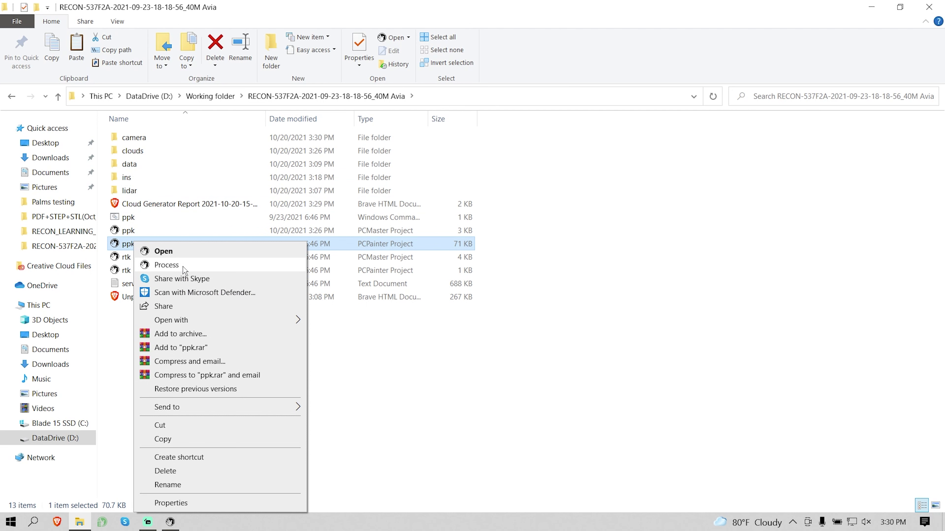
click(183, 268)
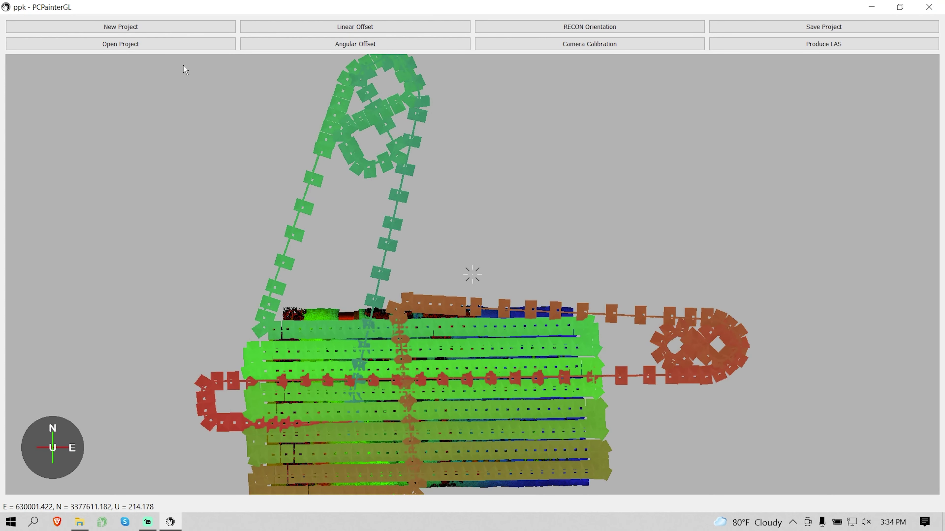
Project camera photos onto the cloud from the markers, then select both colorized ppk_cloud_1 files
scroll(606, 125, up, 10)
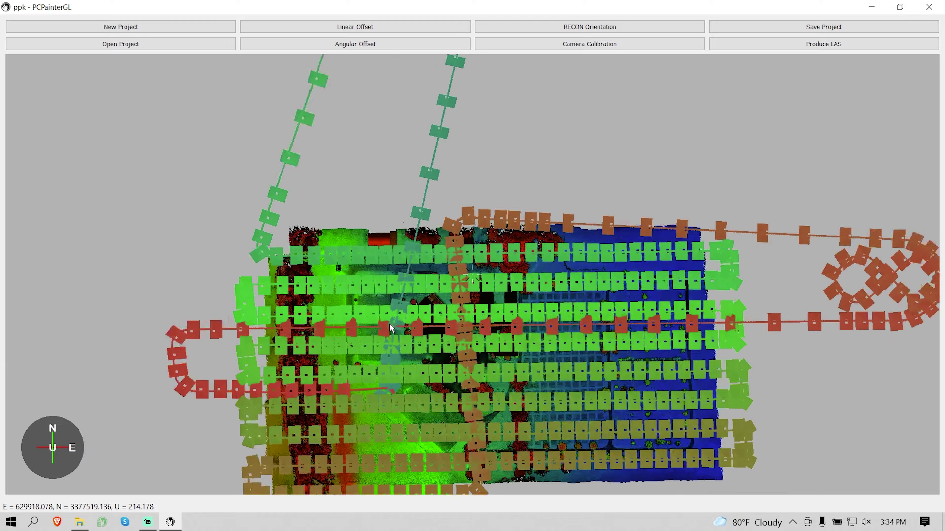
scroll(576, 157, up, 10)
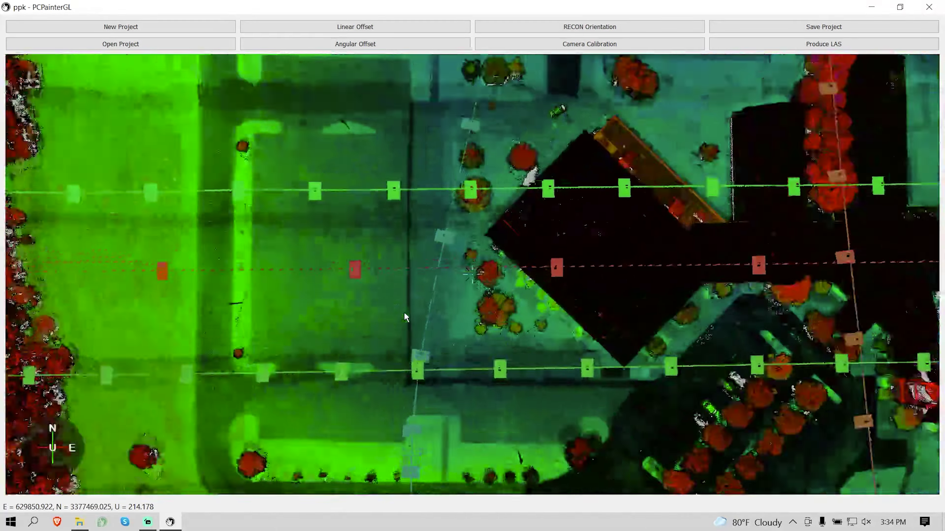
scroll(585, 149, up, 10)
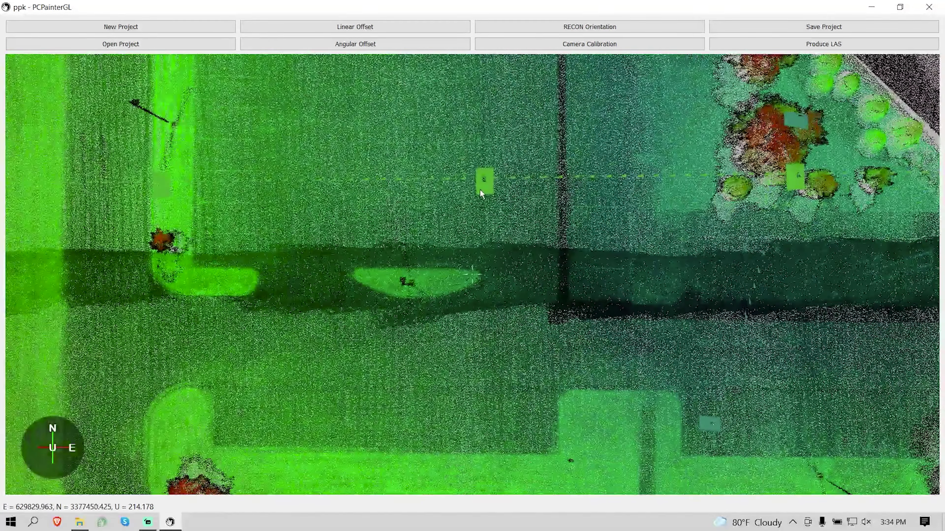
right_click(480, 189)
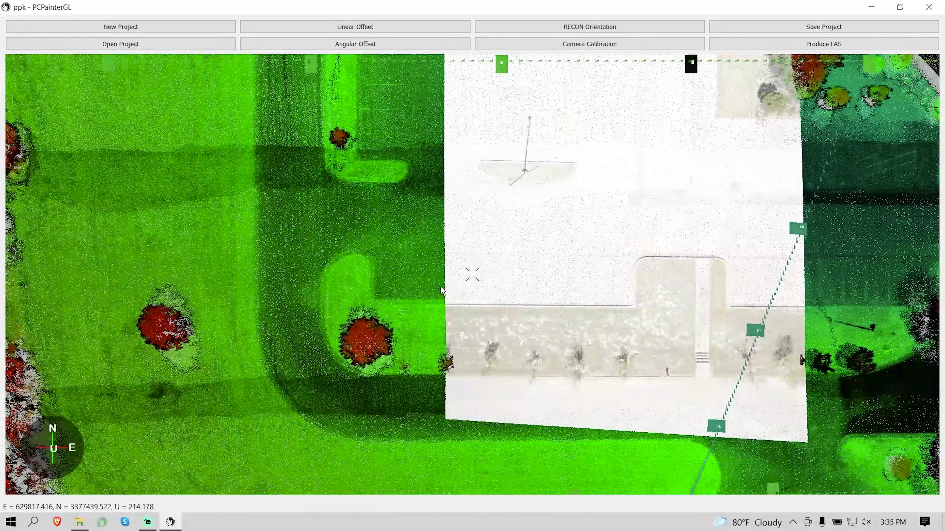
scroll(441, 286, down, 3)
right_click(397, 175)
click(409, 181)
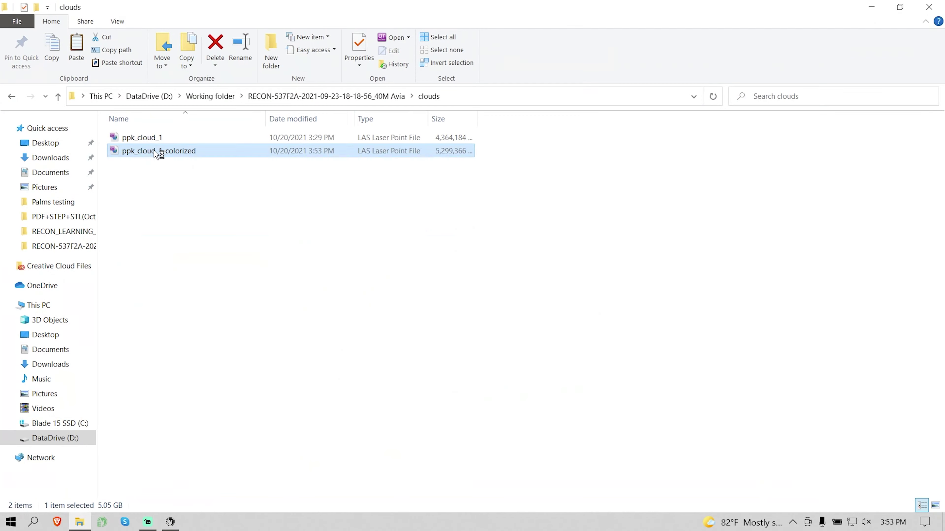
key(ctrl+a)
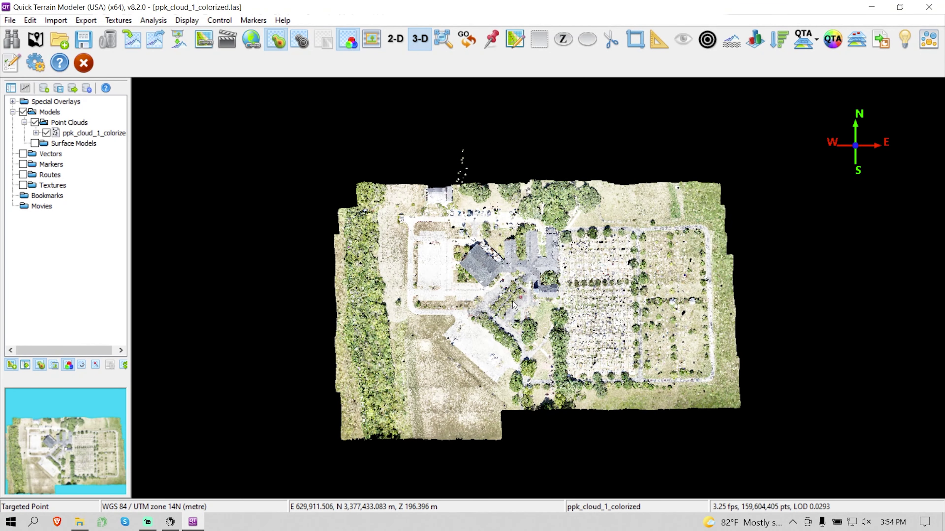
Zoom into ppk_cloud_1_colorized.las and tilt it for an oblique view of the buildings
scroll(512, 301, up, 5)
scroll(512, 301, up, 2)
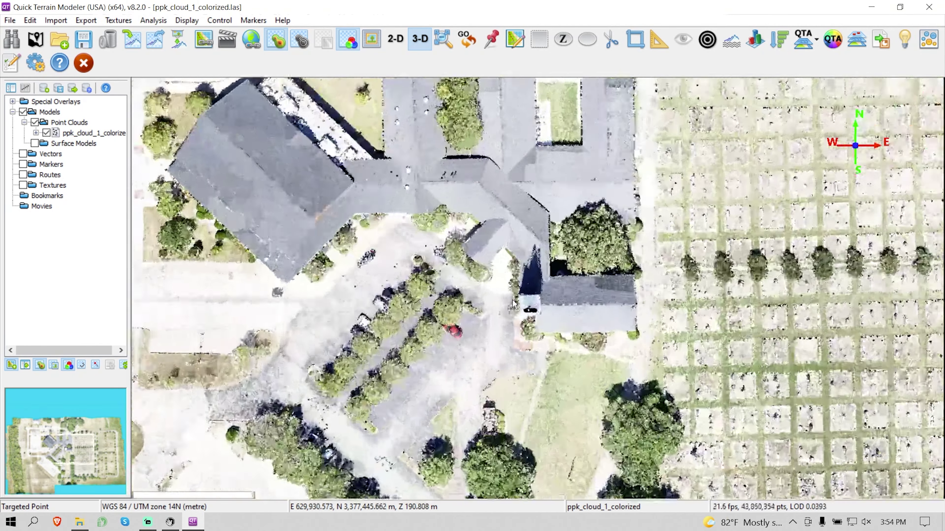
drag(513, 304, 590, 232)
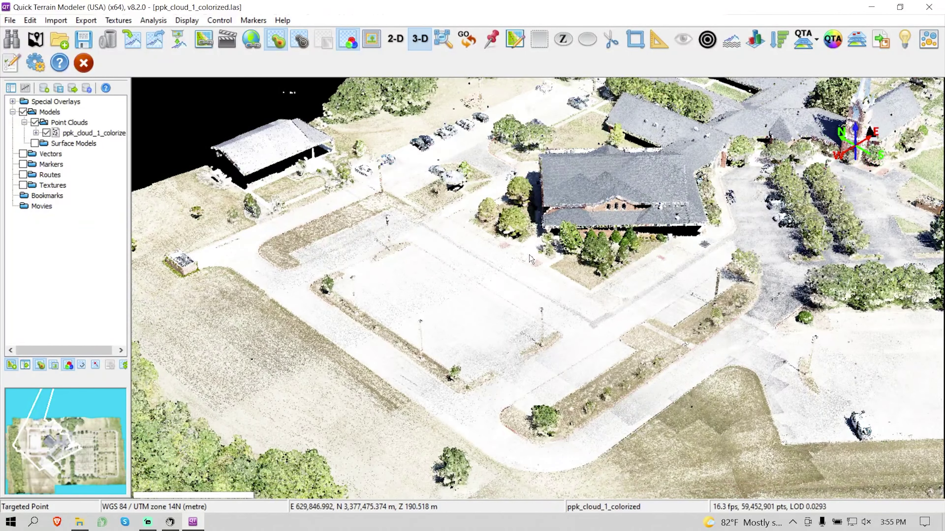